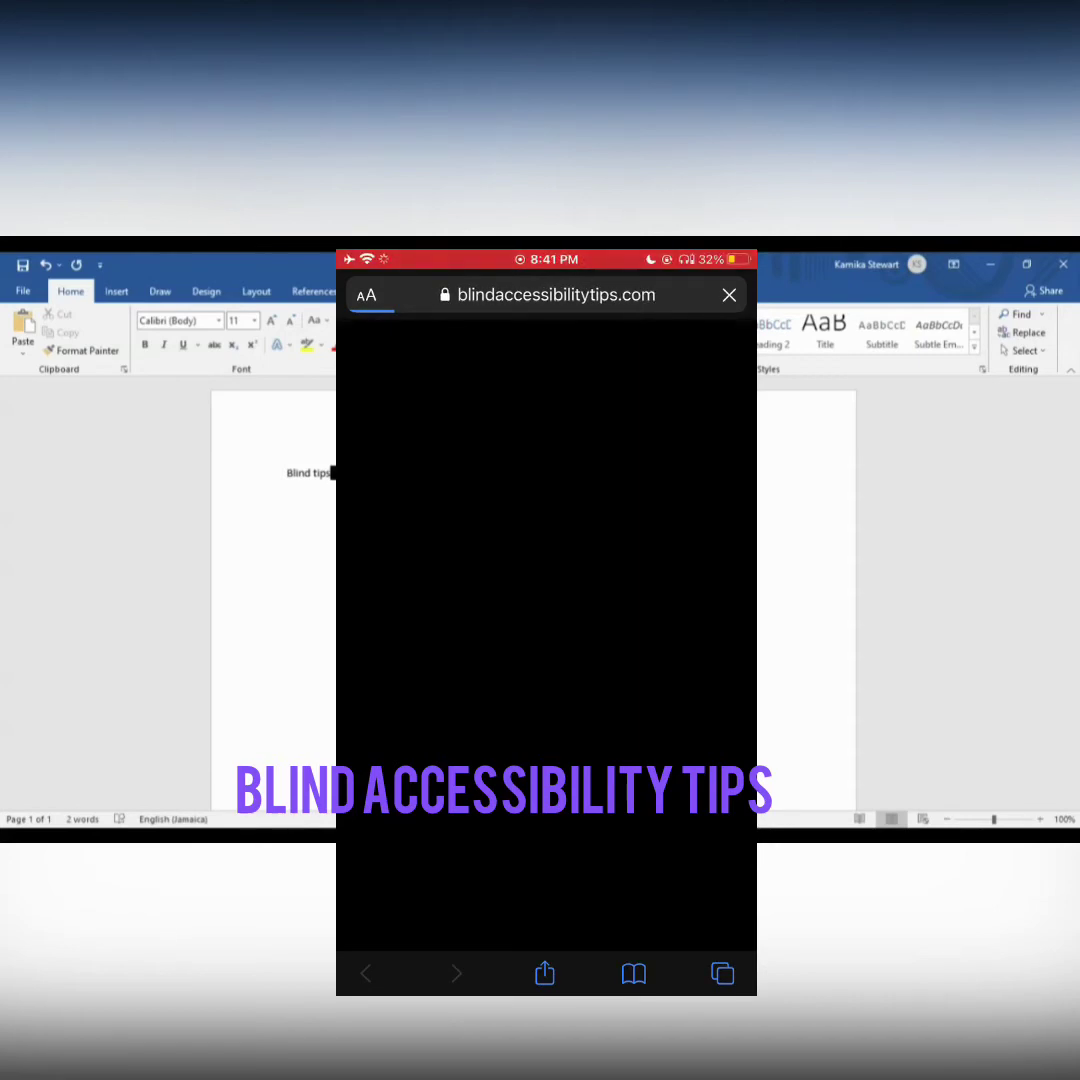
# Scroll the blindaccessibilitytips.com welcome page down to its closing 'Happy learning!' line
pyautogui.scroll(-10, 546, 640)
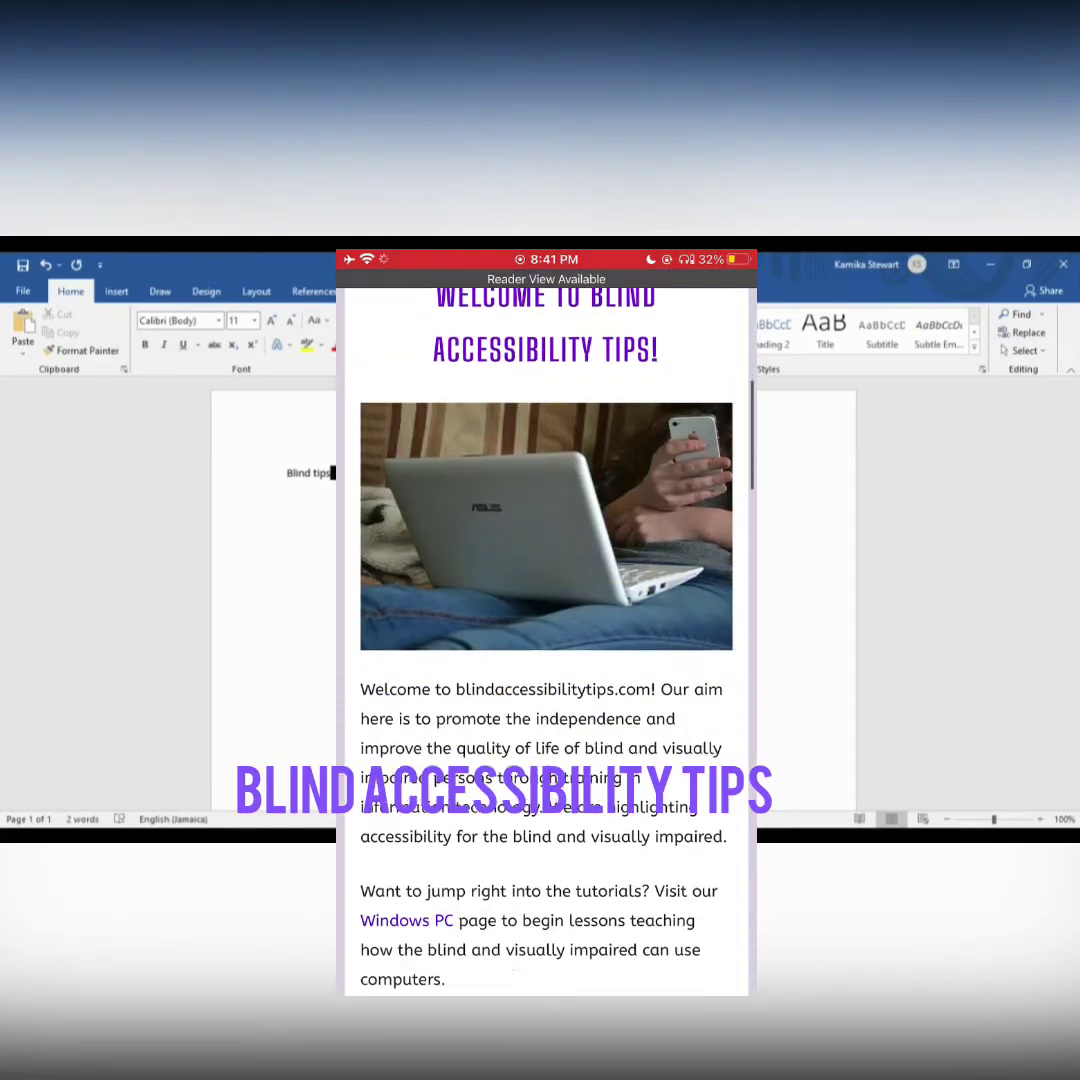
pyautogui.scroll(-10, 546, 640)
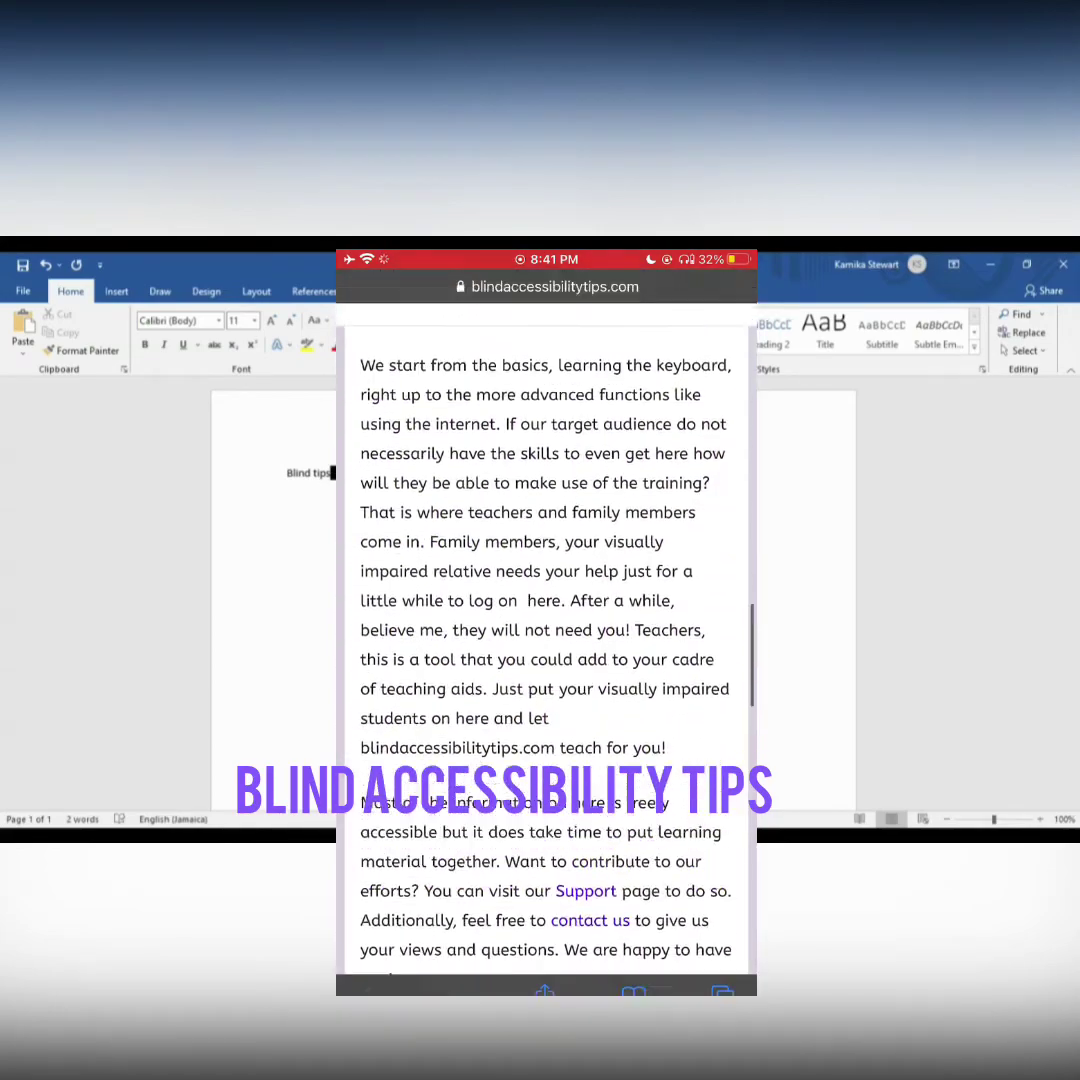
pyautogui.scroll(2, 546, 640)
pyautogui.scroll(-10, 546, 640)
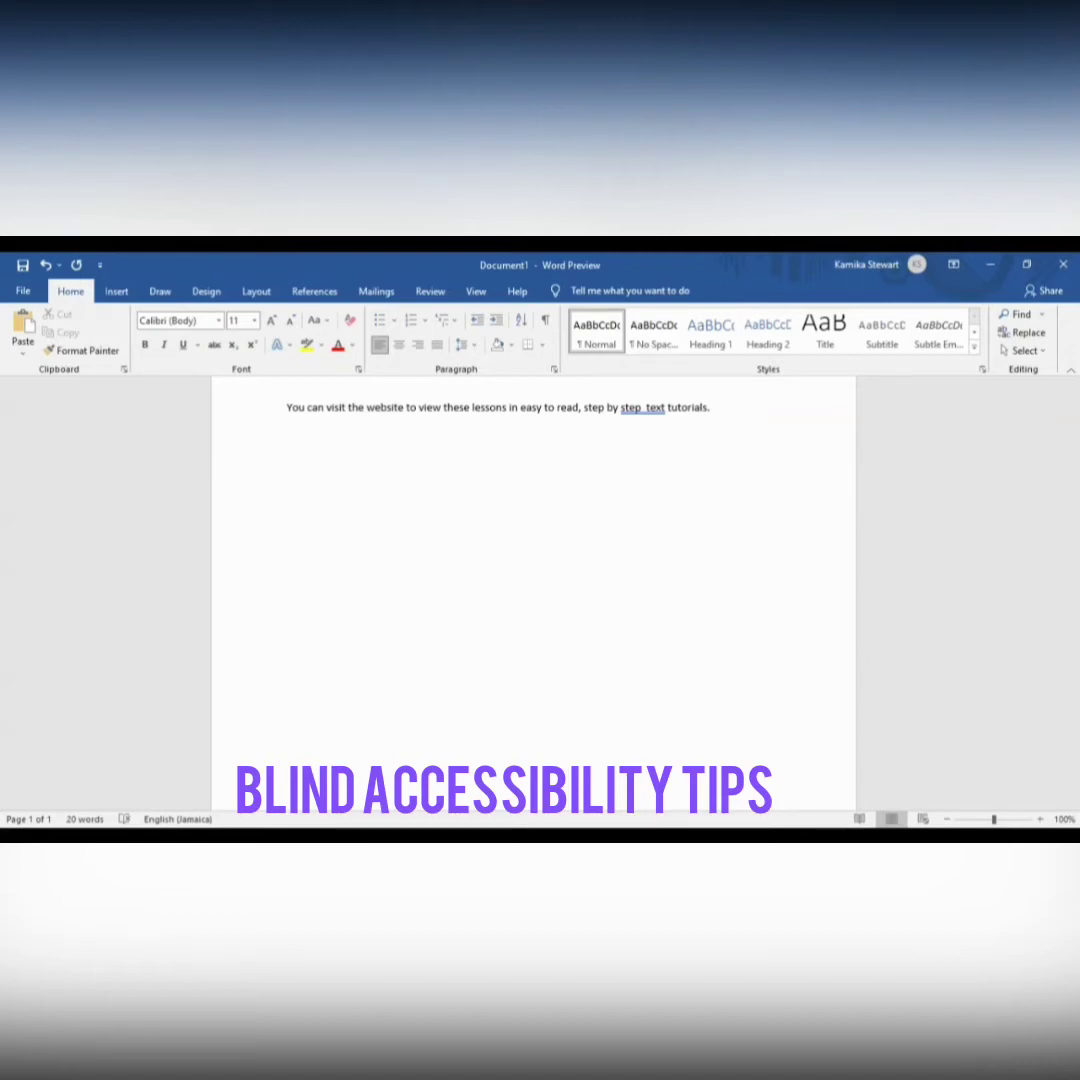
pyautogui.press('Up')
pyautogui.press('Up')
pyautogui.press('Up')
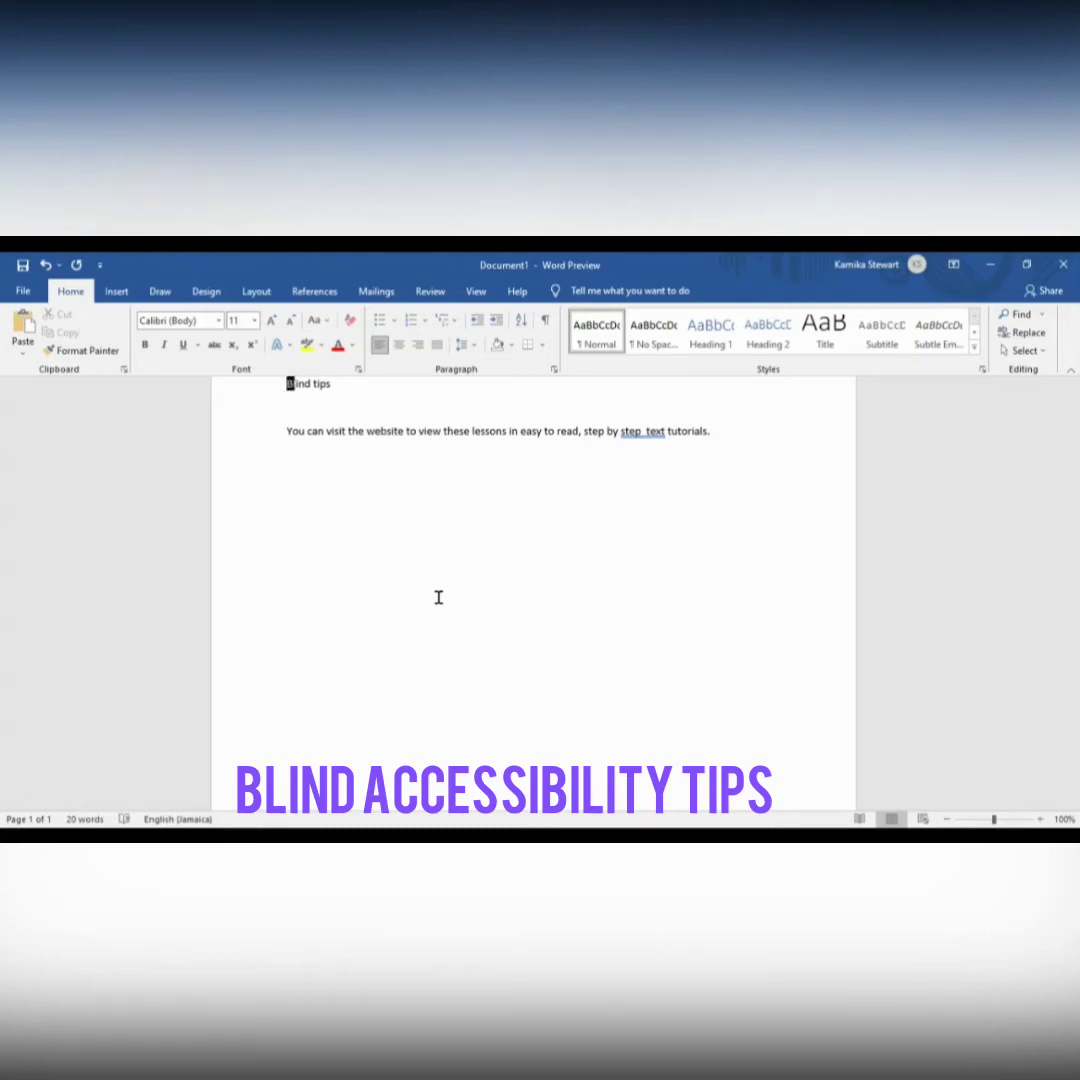
pyautogui.hotkey('shift', 'Right')
pyautogui.press('Left')
pyautogui.hotkey('shift', 'Right')
# Insert 'accessibility' before 'tips' so the heading reads 'Blind accessibility tips'
pyautogui.hotkey('ctrl', 'Right')
pyautogui.write('accessibility')
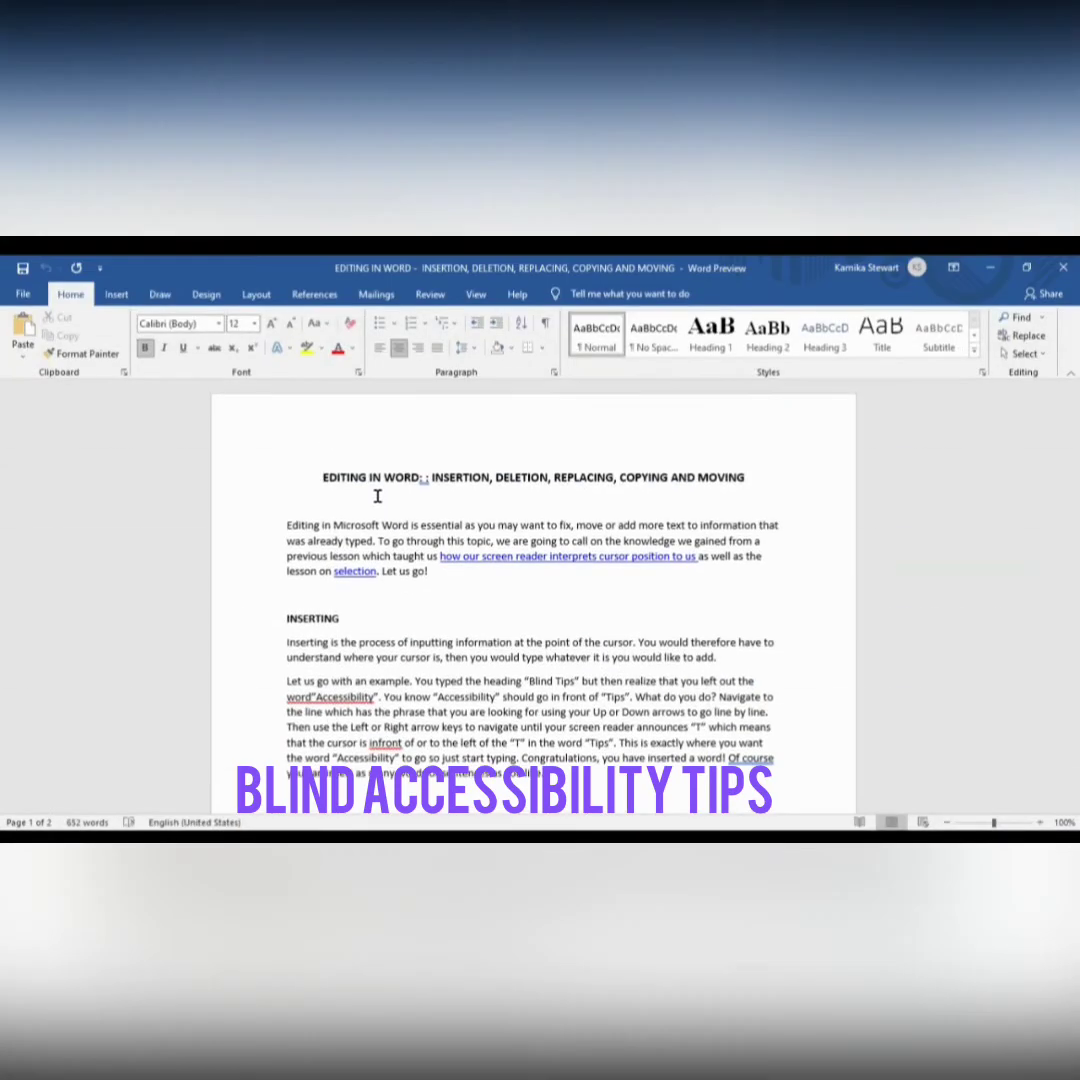
# Move from the Editing in Word title down to the start of the opening paragraph
pyautogui.hotkey('shift', 'Right')
pyautogui.press('Left')
pyautogui.press('Down')
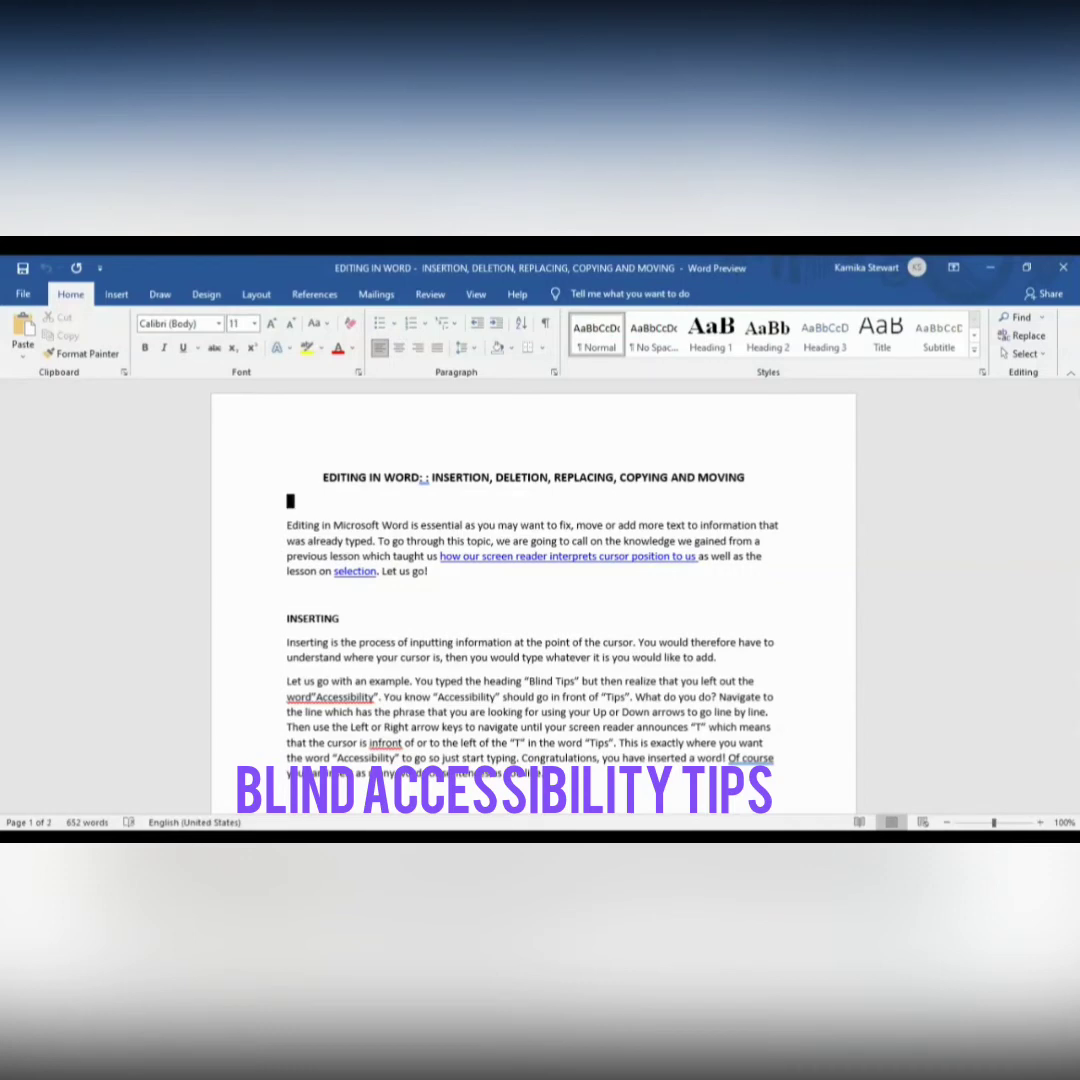
pyautogui.press('Down')
# Delete the whole opening introduction paragraph and move down to the INSERTING heading
pyautogui.hotkey('ctrl', 'shift', 'Down')
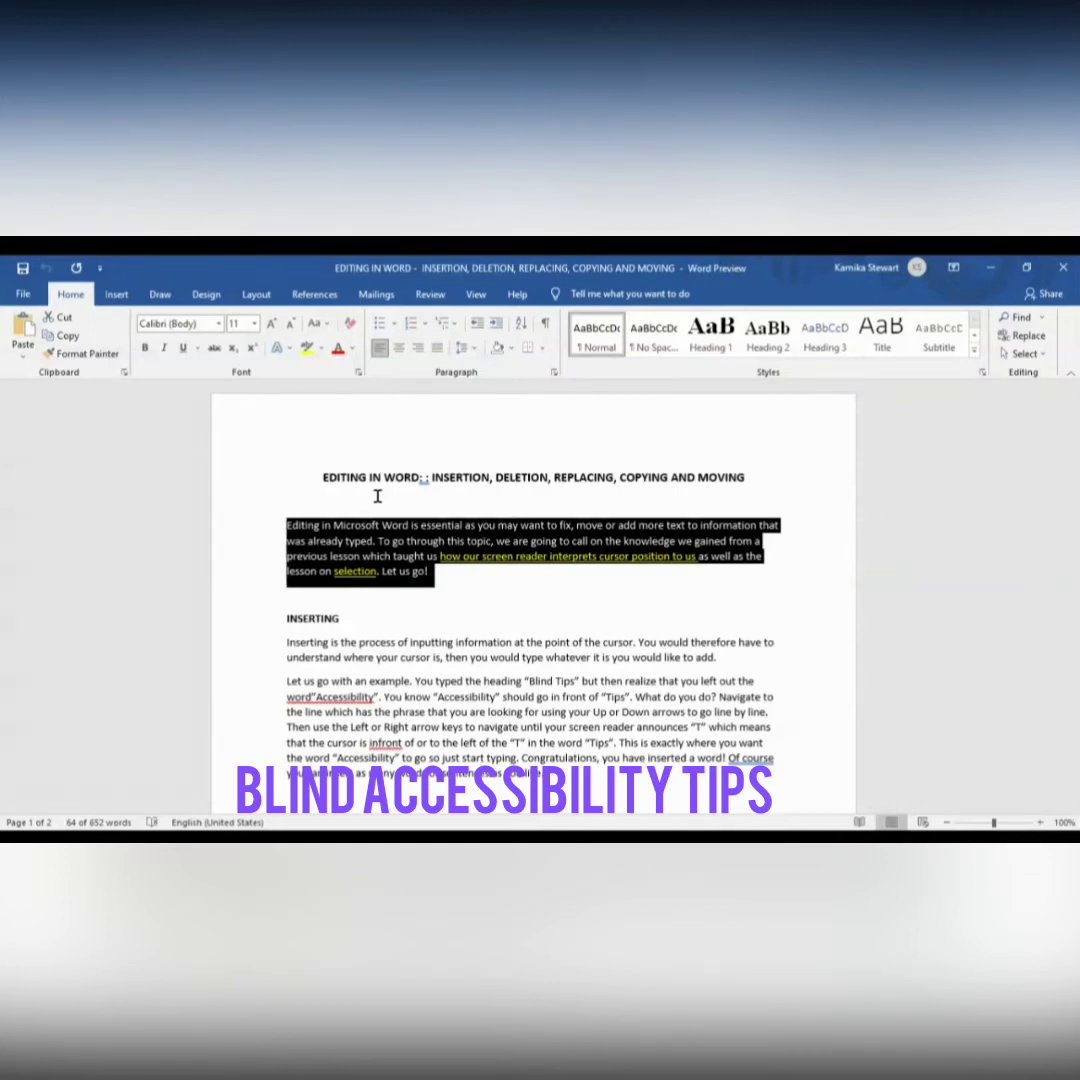
pyautogui.press('Delete')
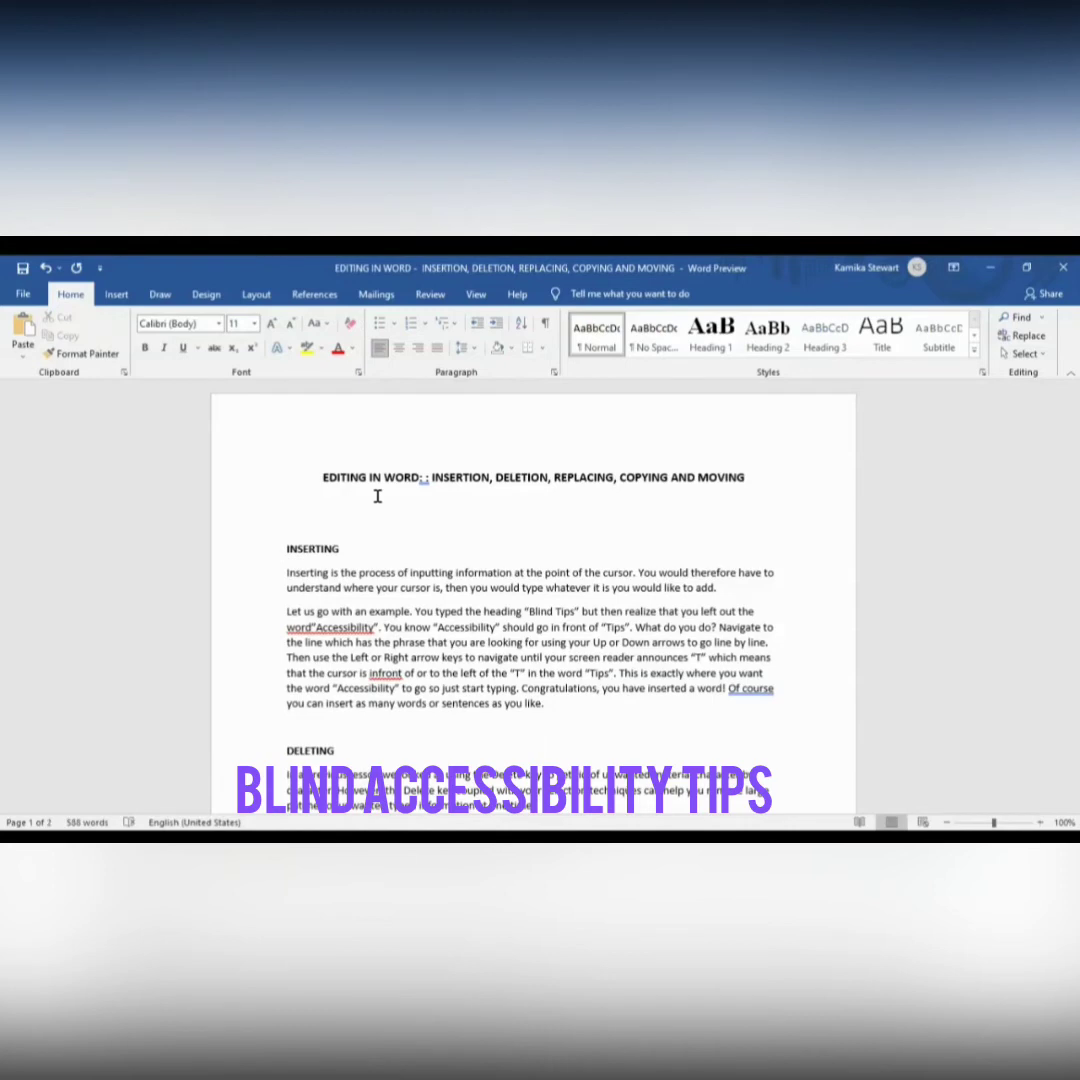
pyautogui.press('Down')
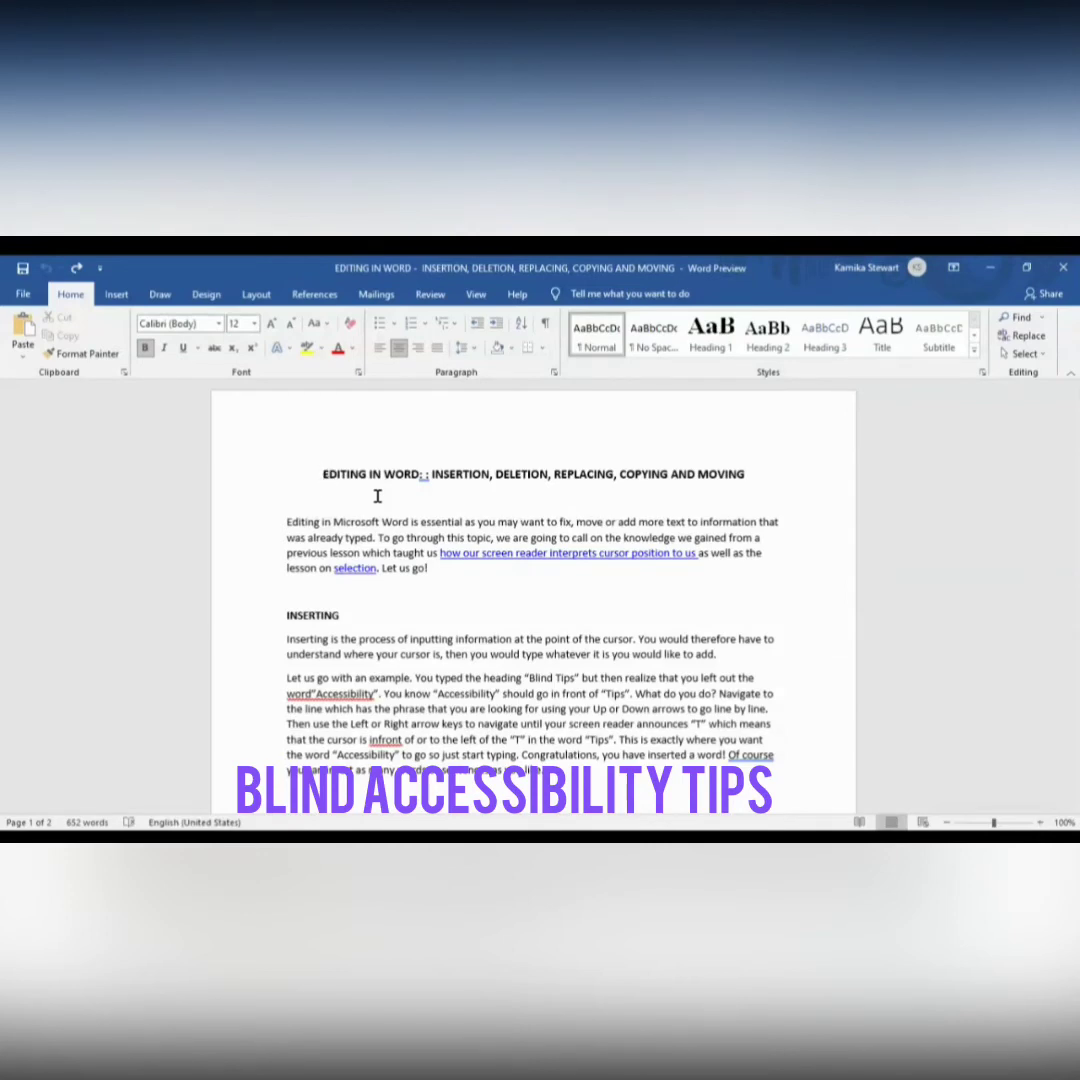
pyautogui.press('Home')
# Replace the introduction paragraph below the heading with the single word 'blind'
pyautogui.press('Down')
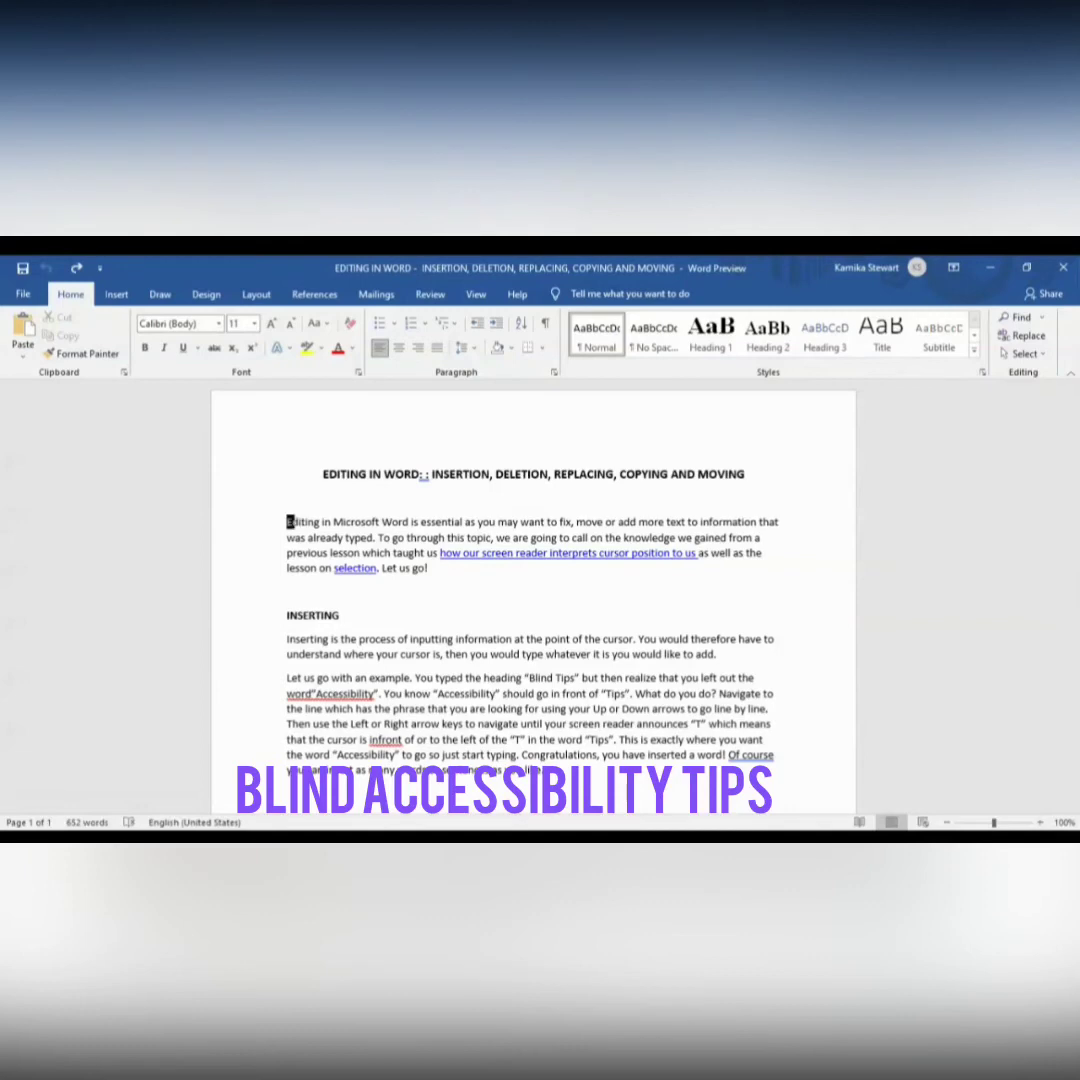
pyautogui.press('Down')
pyautogui.hotkey('shift', 'Right')
pyautogui.hotkey('ctrl', 'shift', 'Down')
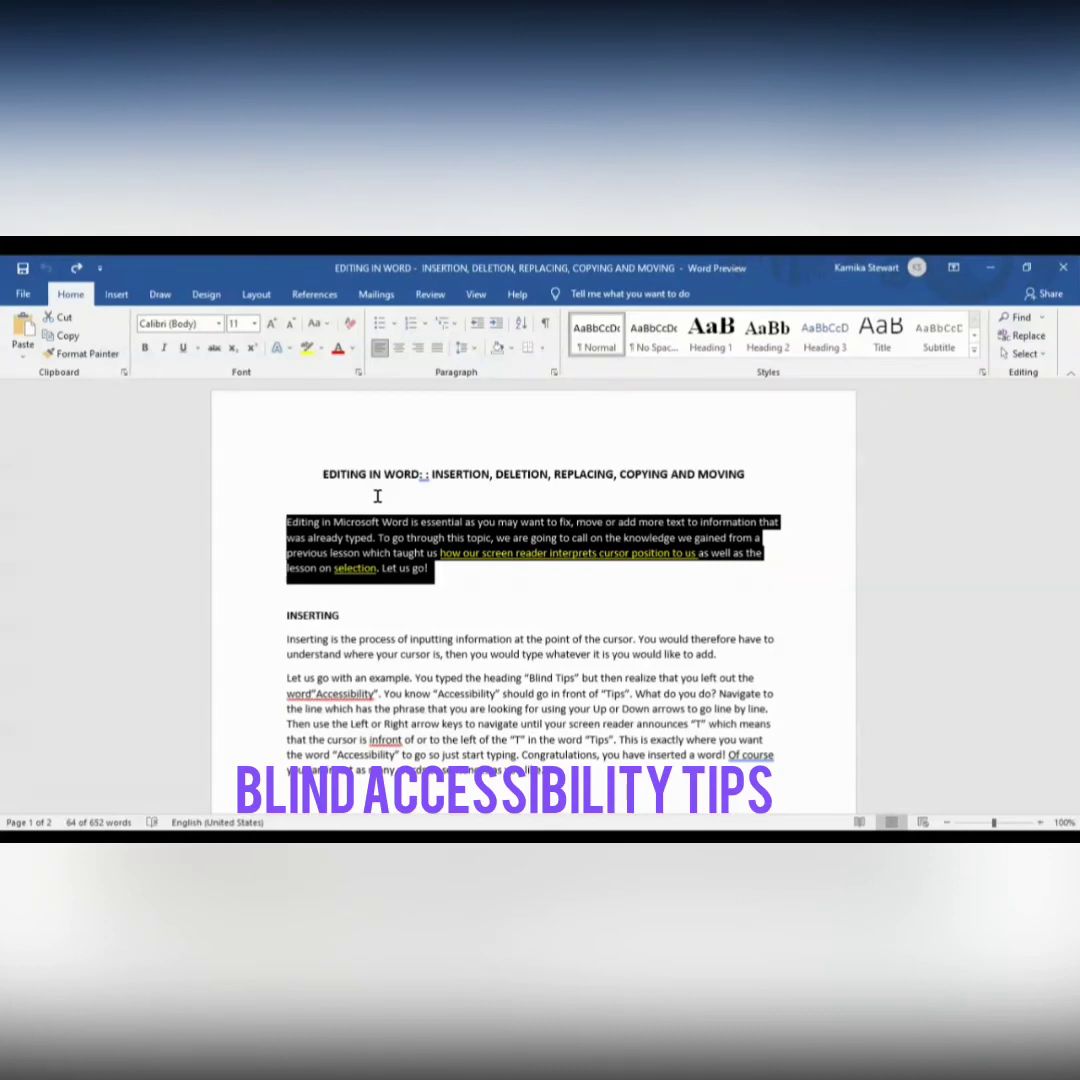
pyautogui.press('Delete')
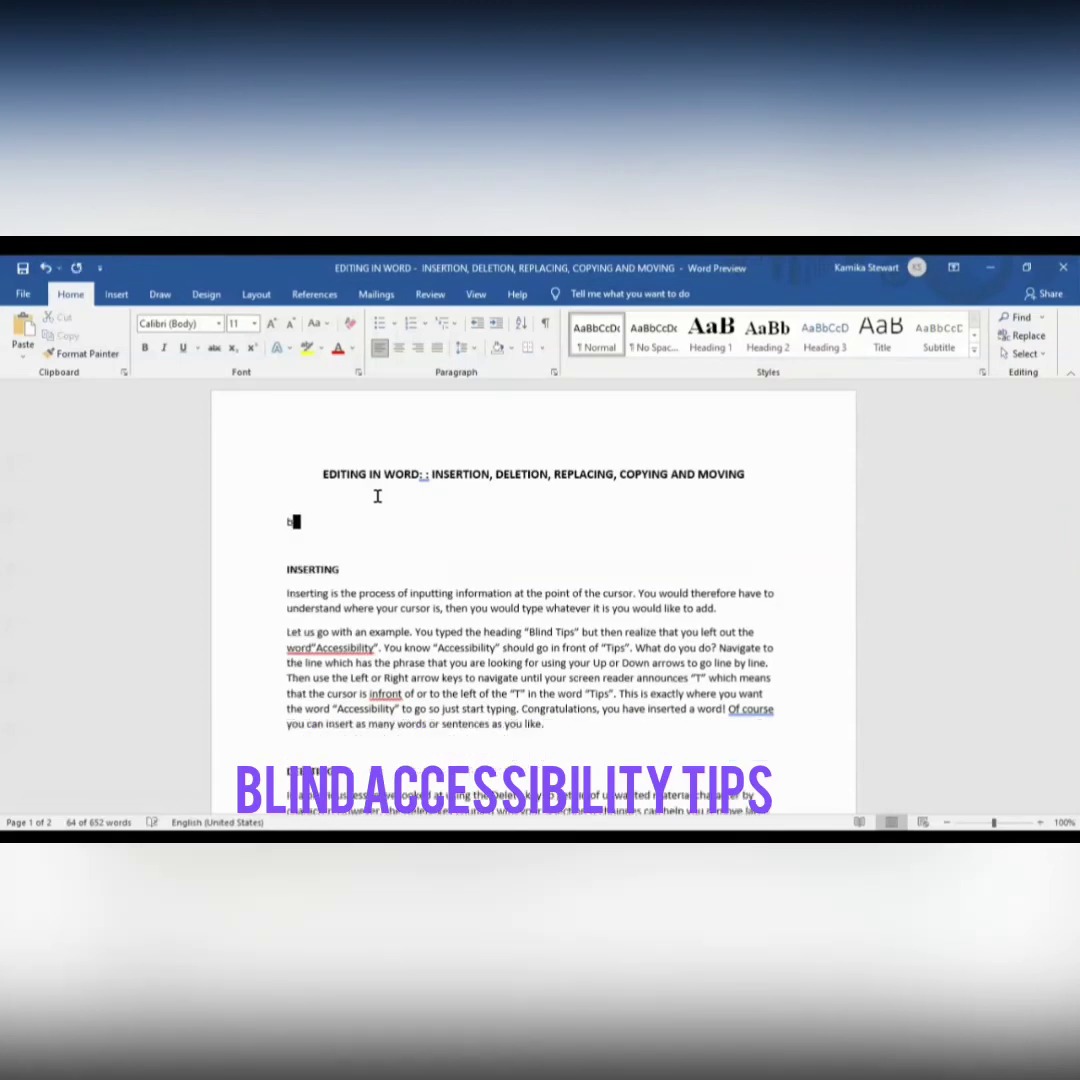
pyautogui.write('blind')
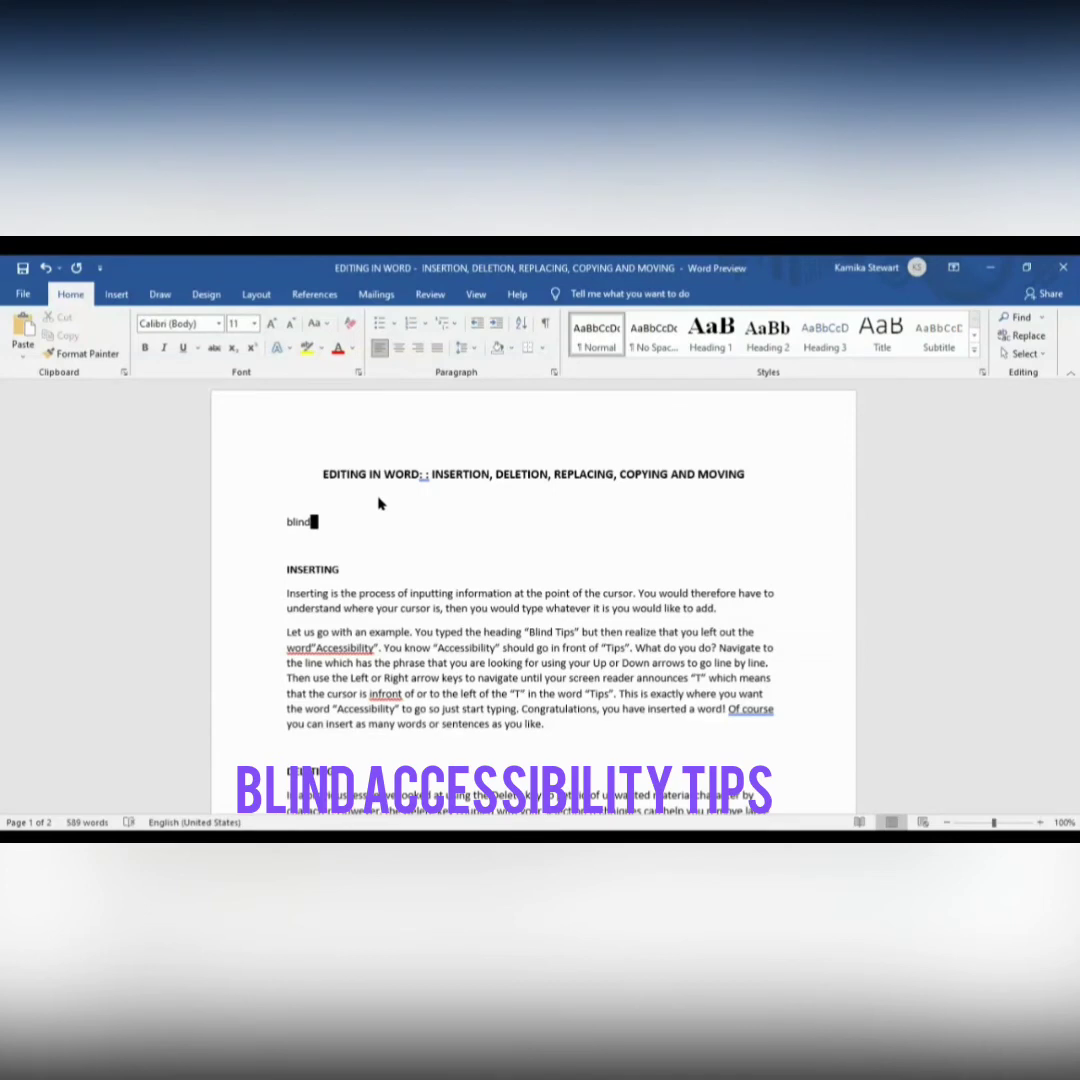
pyautogui.press('Up')
# Move the cursor back onto the word 'blind'
pyautogui.press('Down')
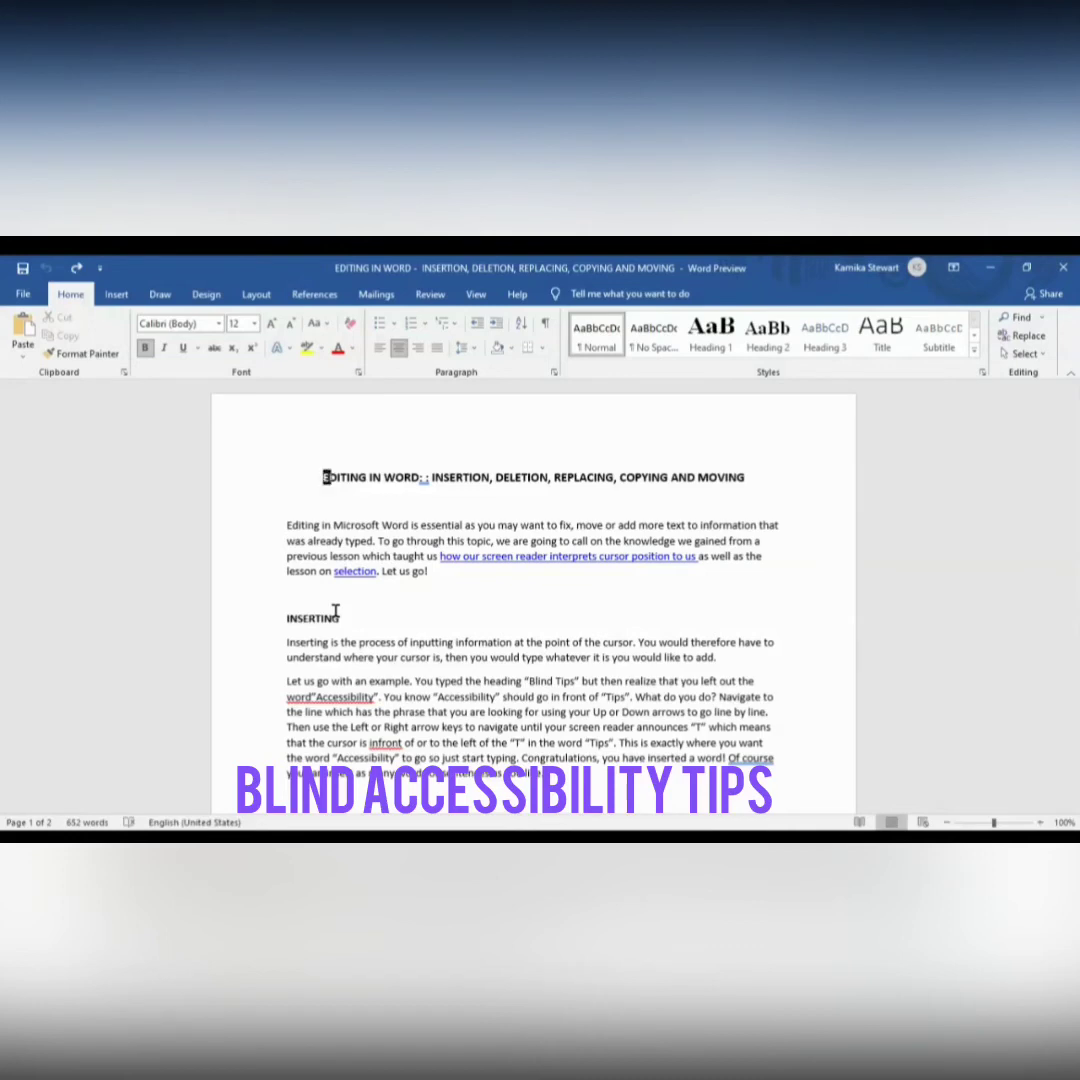
# Select the lesson title line and jump to the document end below the shortcut table
pyautogui.hotkey('shift', 'Down')
pyautogui.hotkey('ctrl', 'c')
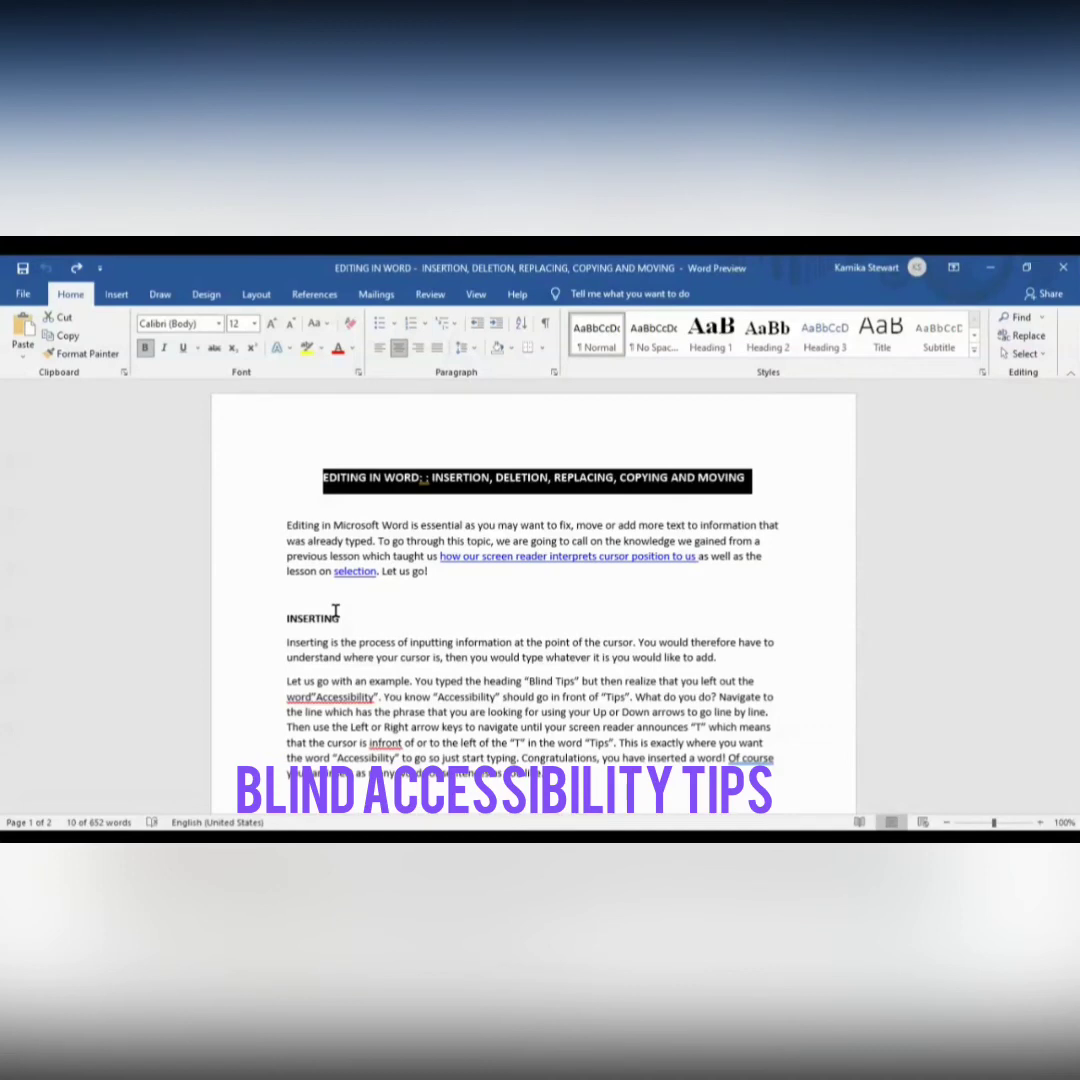
pyautogui.hotkey('ctrl', 'End')
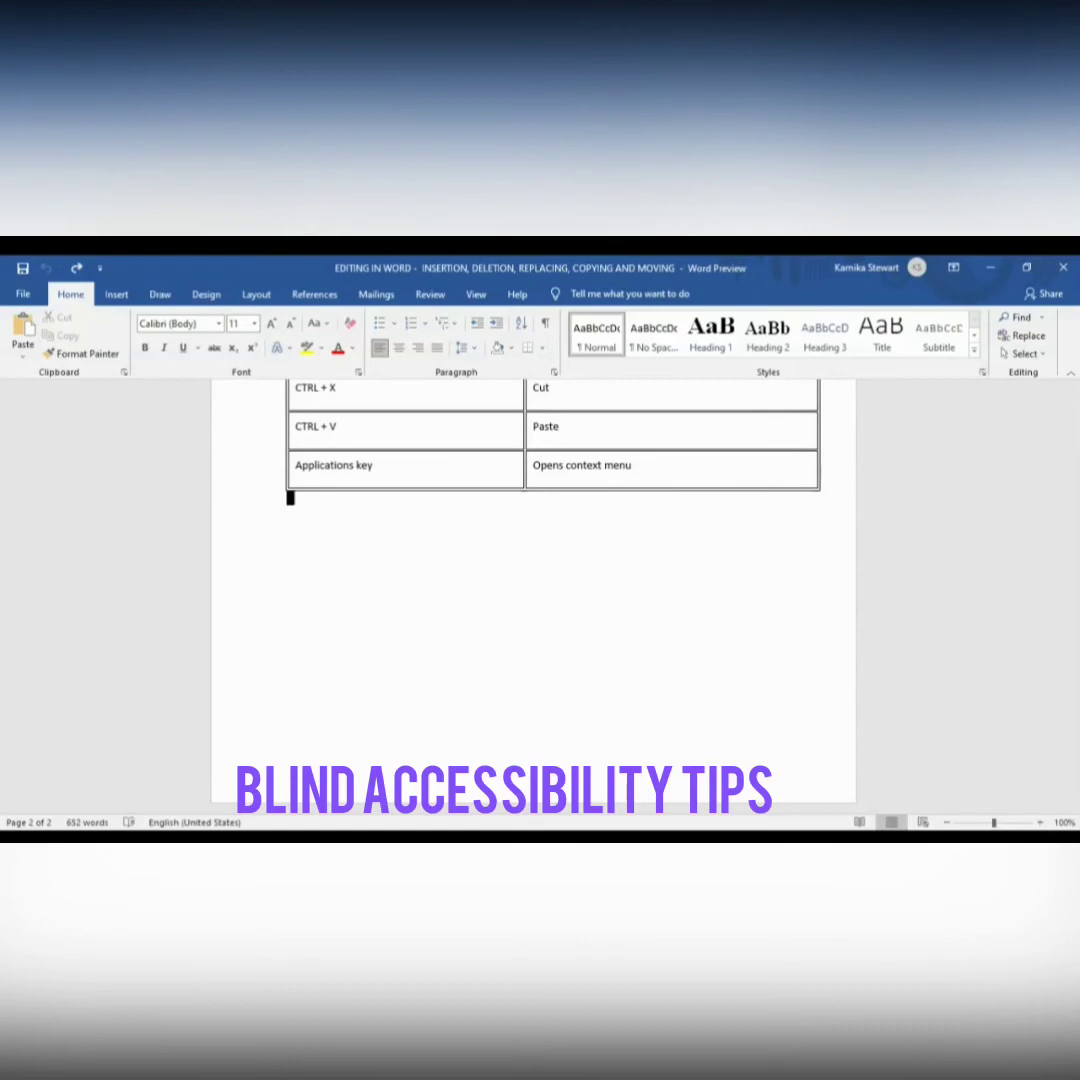
# Paste the copied title below the shortcut table and undo the stray extra pasted table
pyautogui.hotkey('ctrl', 'v')
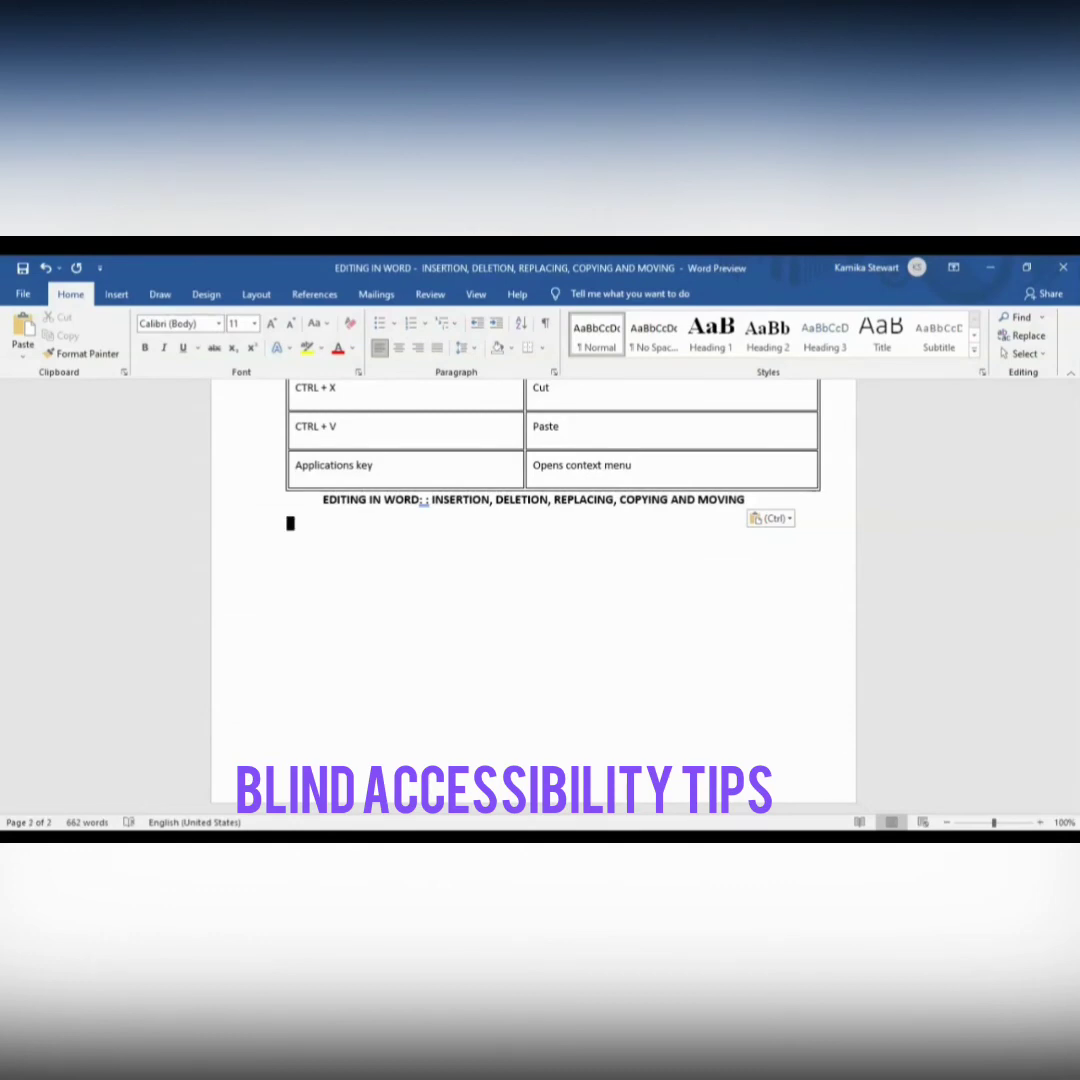
pyautogui.press('BackSpace')
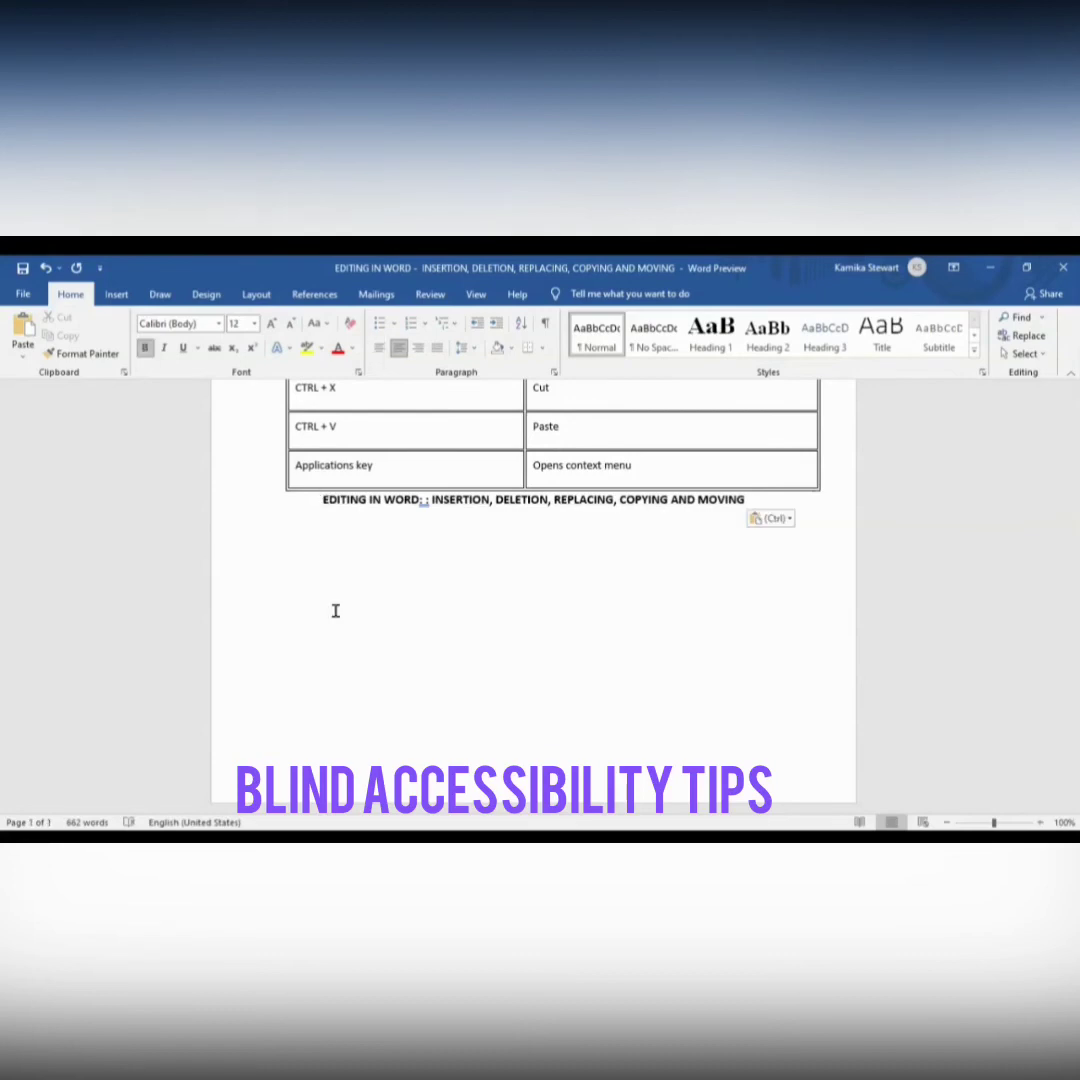
pyautogui.press('Home')
pyautogui.hotkey('ctrl', 'z')
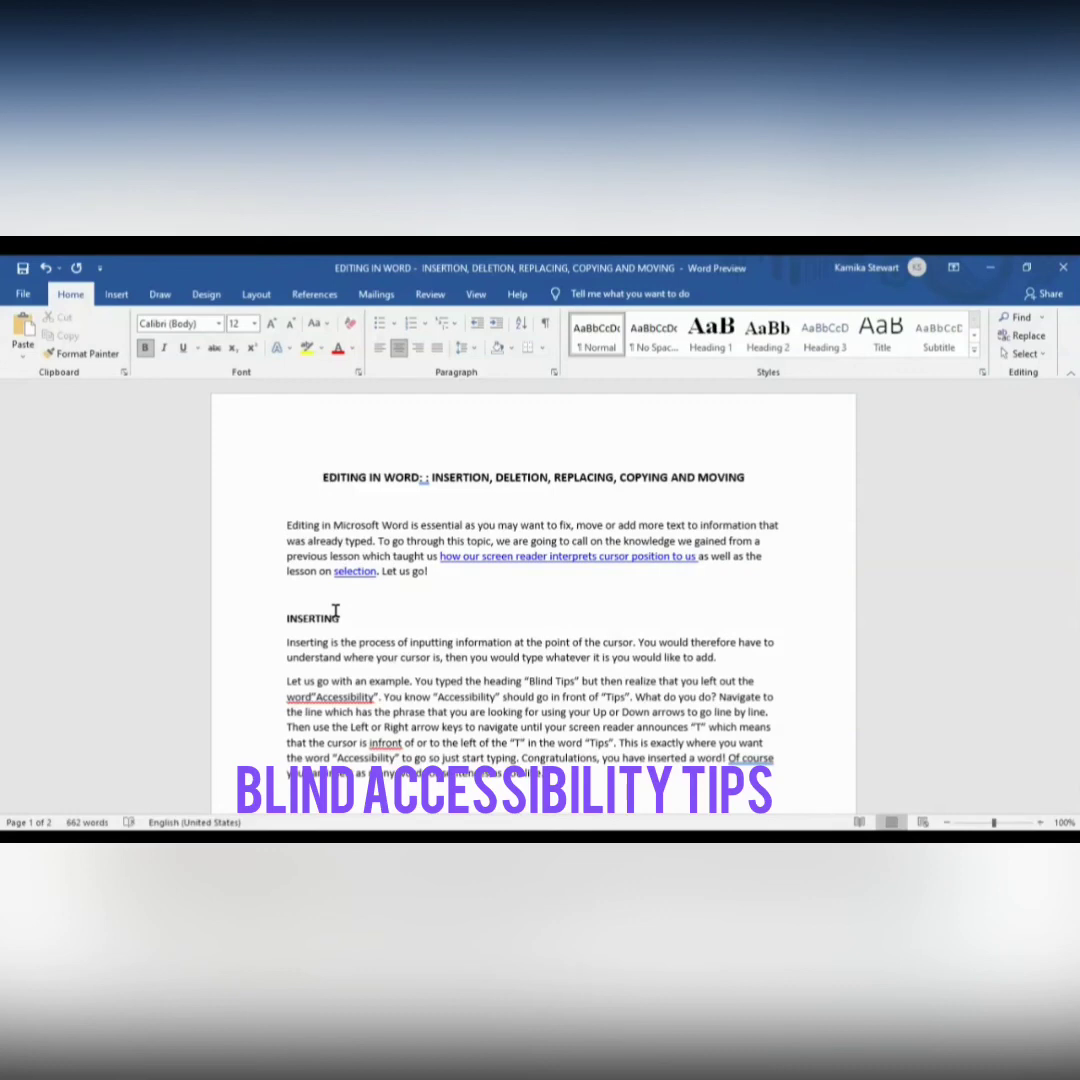
pyautogui.press('Down')
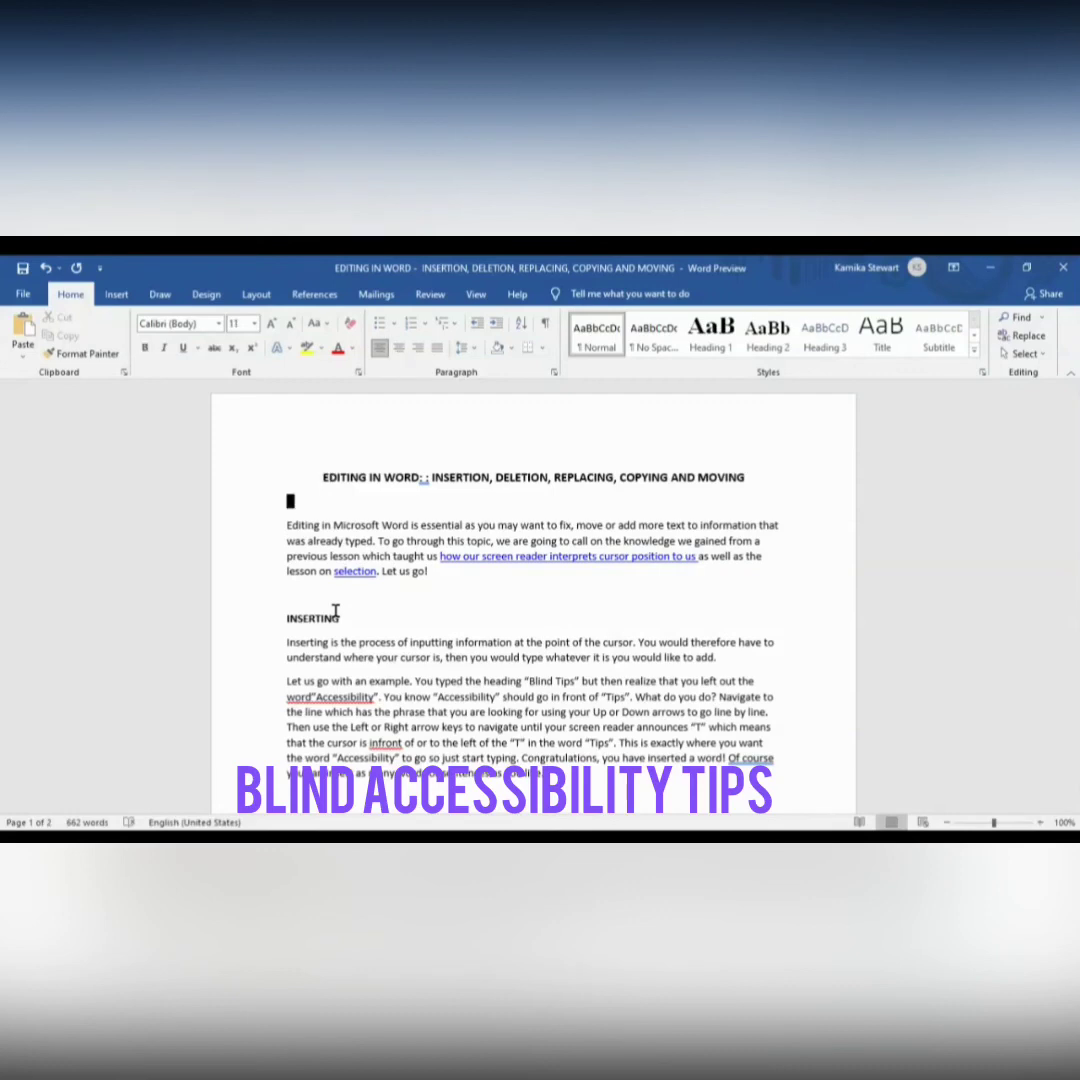
pyautogui.press('Down')
# Cut 'Editing in' from the opening paragraph's start and jump to the document end
pyautogui.hotkey('ctrl', 'shift', 'Right')
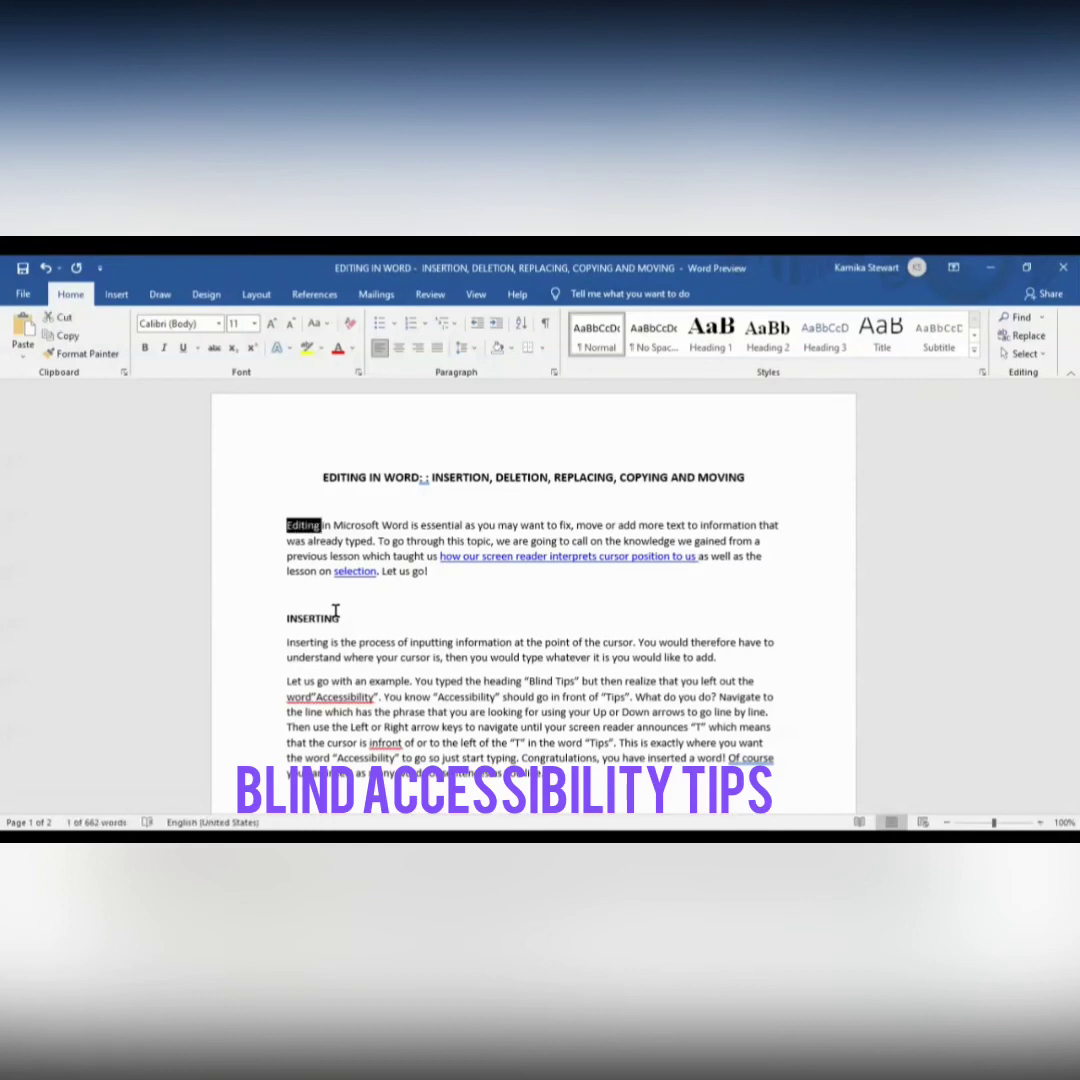
pyautogui.hotkey('ctrl', 'shift', 'Right')
pyautogui.hotkey('ctrl', 'c')
pyautogui.press('Delete')
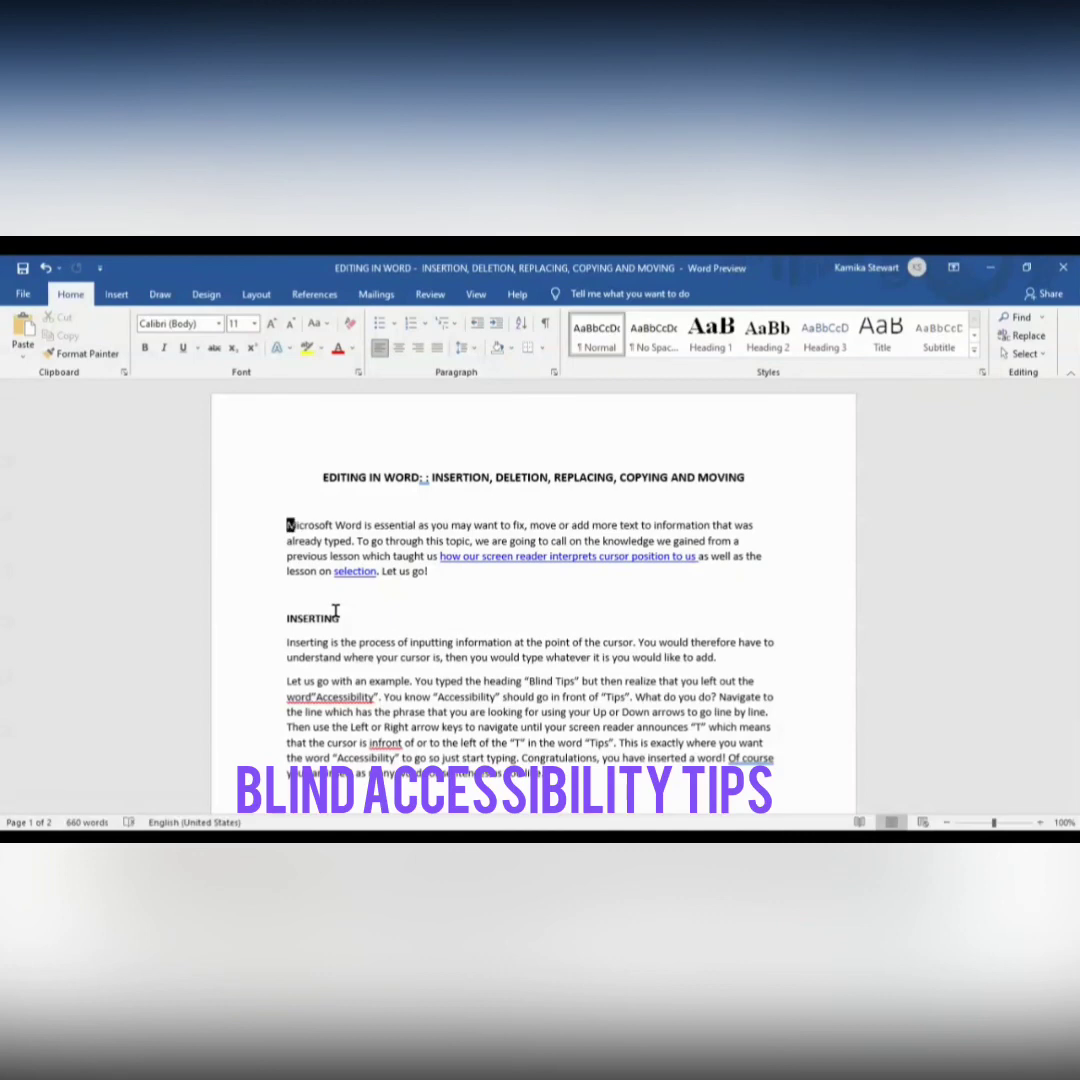
pyautogui.hotkey('ctrl', 'End')
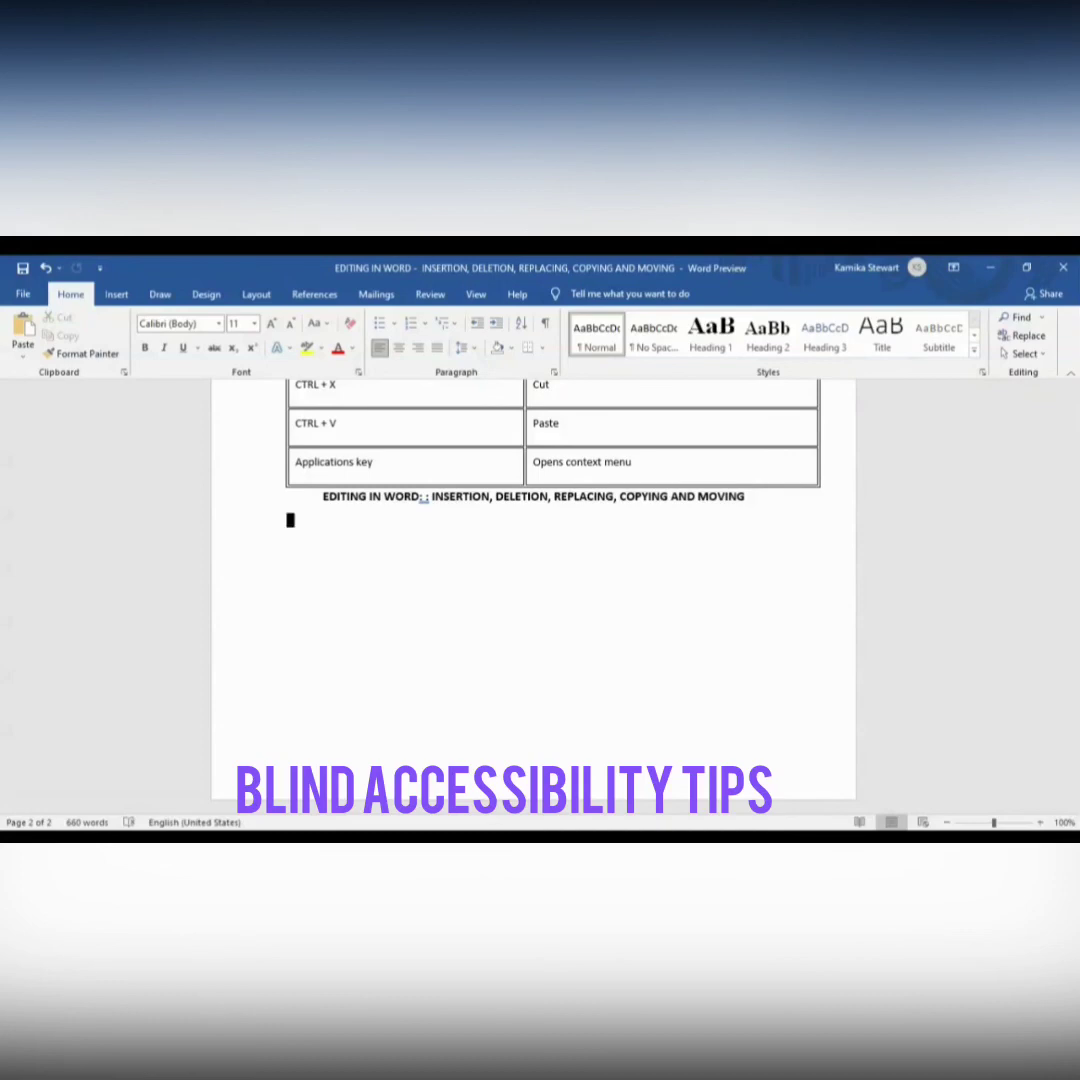
# Paste 'Editing in' on the blank line beneath the copied heading
pyautogui.hotkey('ctrl', 'v')
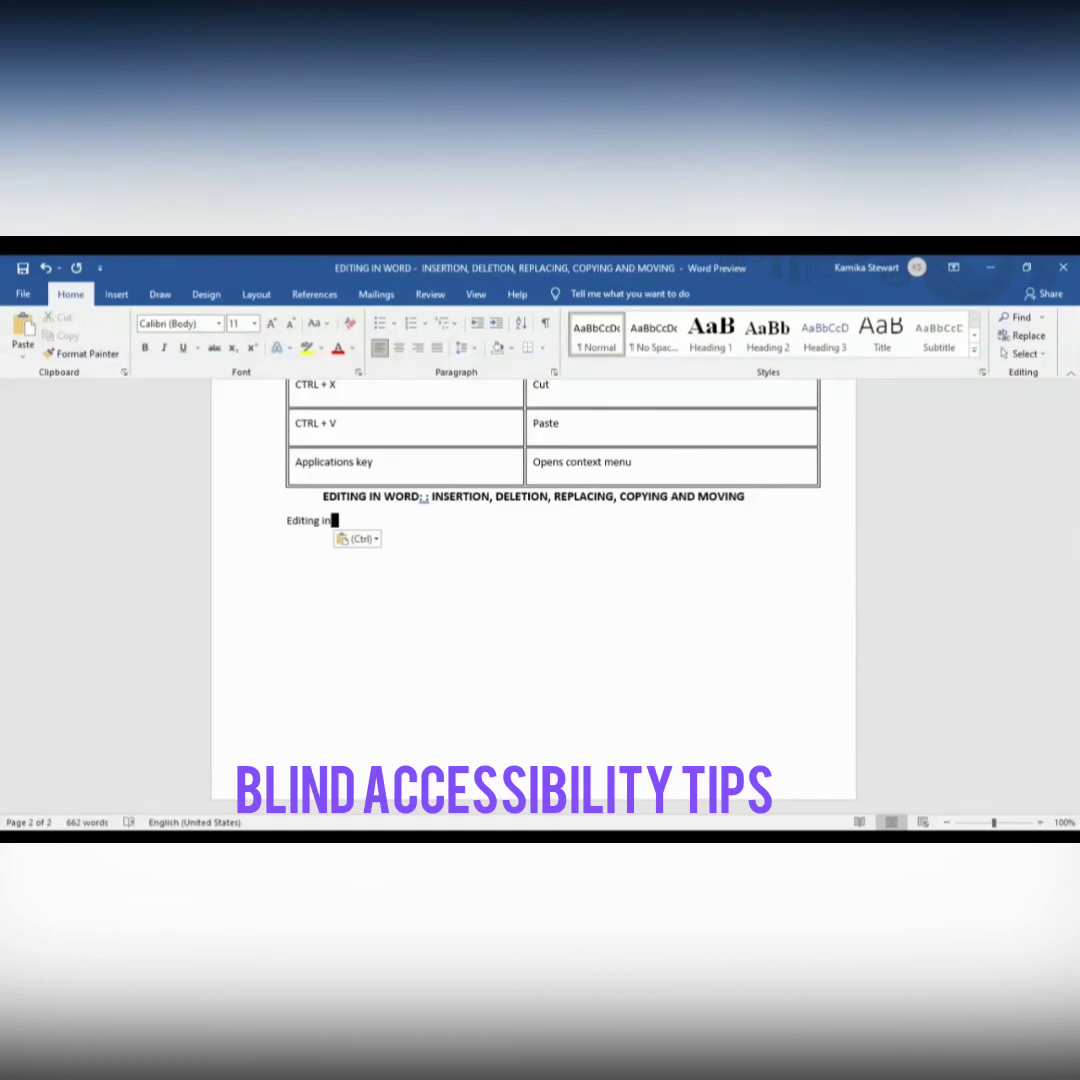
pyautogui.click(333, 506)
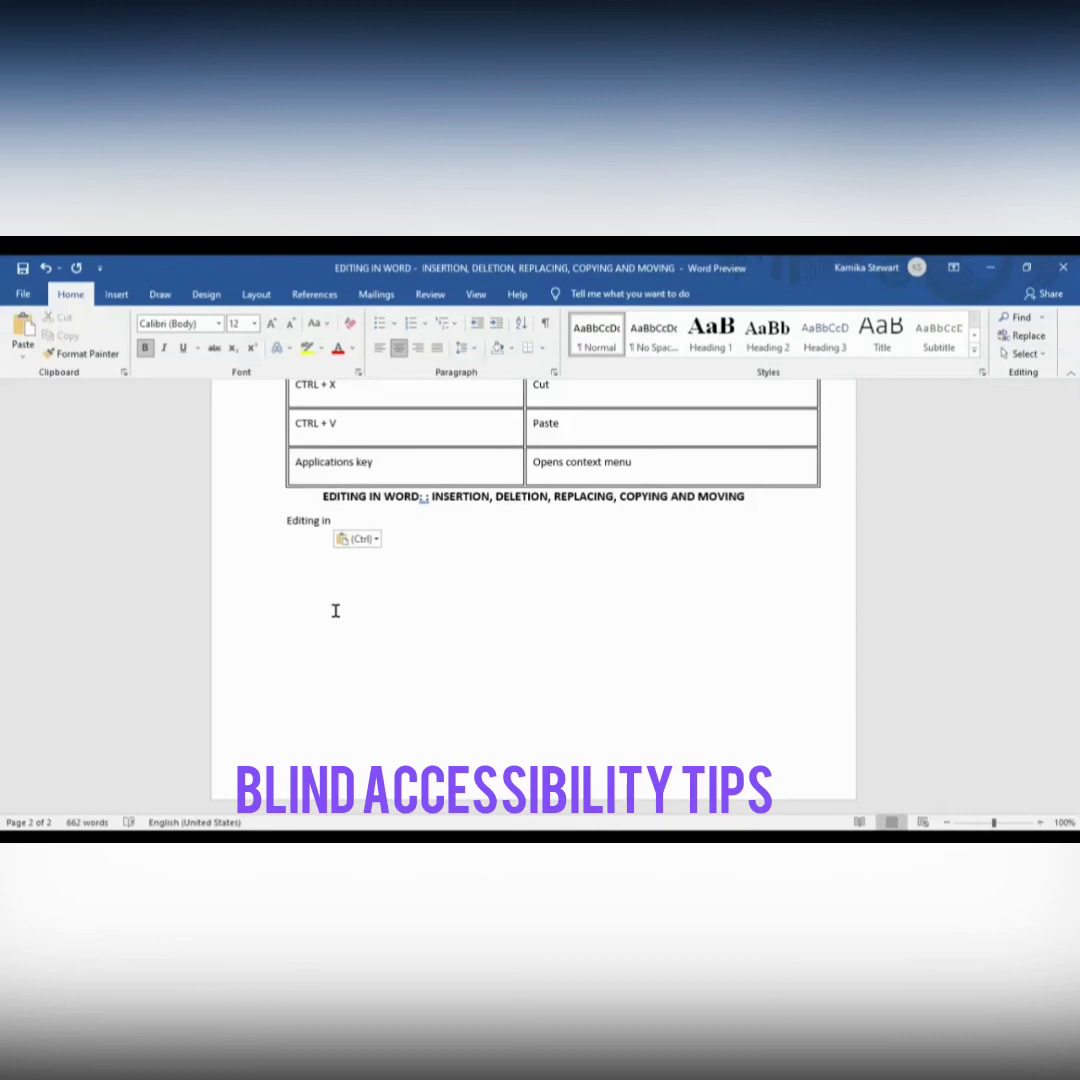
pyautogui.press('Down')
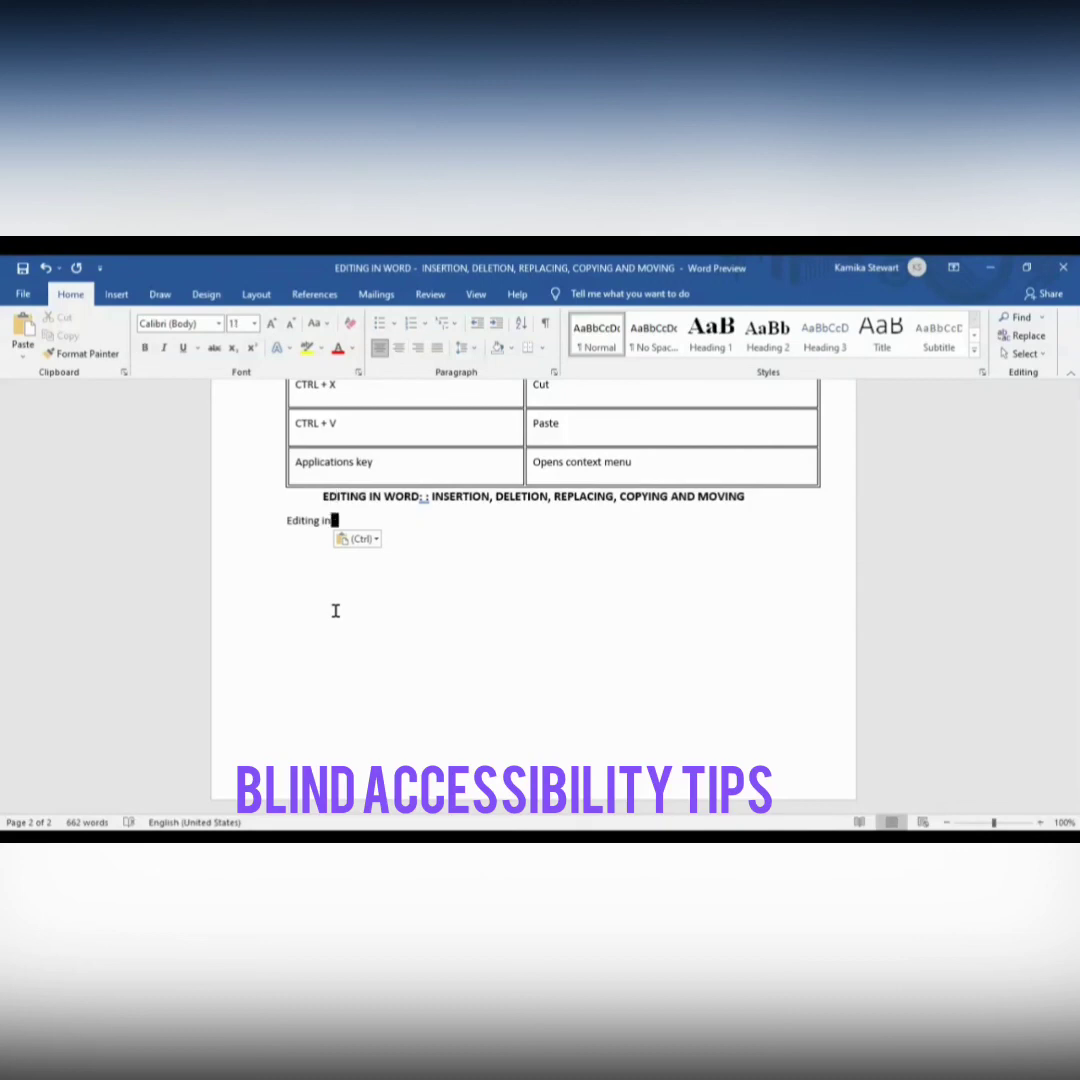